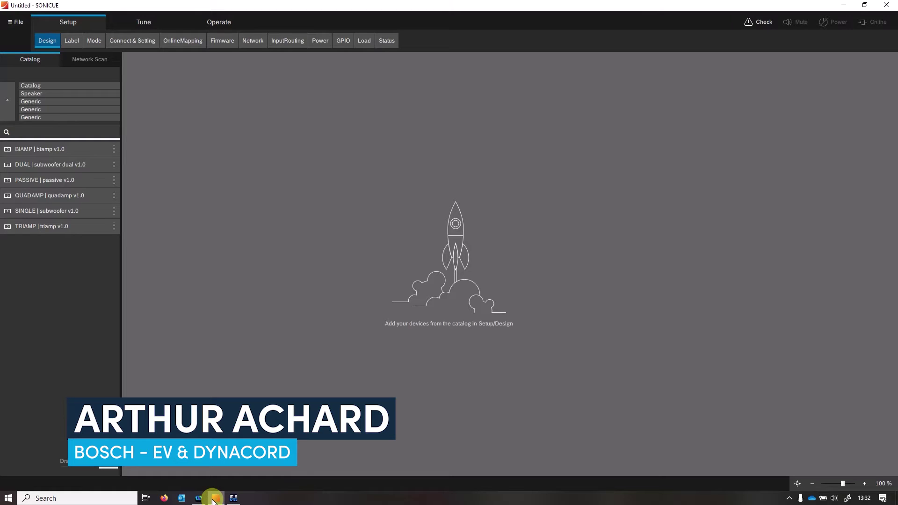
# Step: Return SONICUE's catalog to its top-level categories, then bring IRIS-Net to the front
pyautogui.click(26, 60)
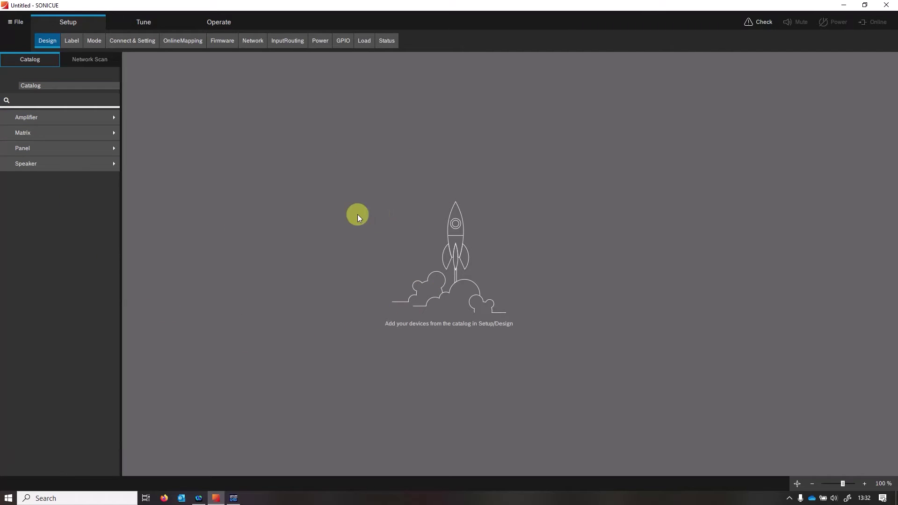
pyautogui.moveTo(233, 499)
pyautogui.click(234, 499)
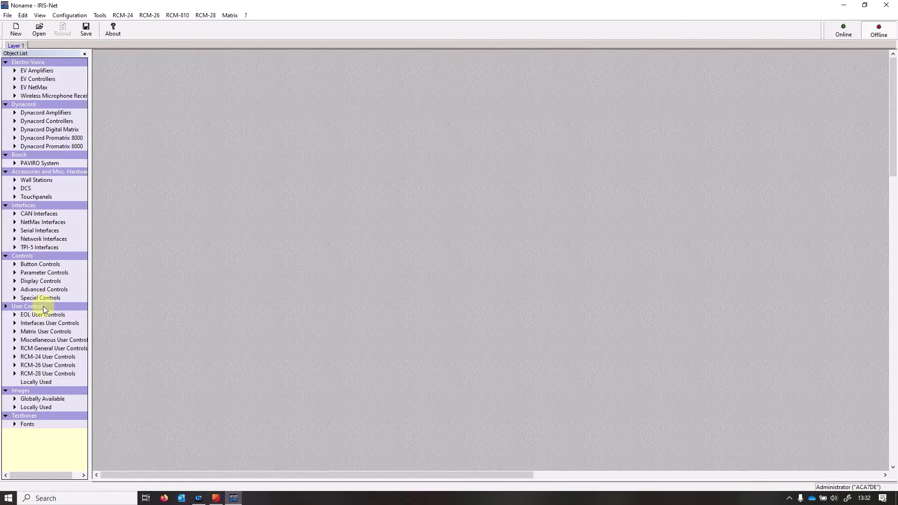
# Step: Place one Dynacord IPX5:4 amplifier on the canvas and open its IPX_1 device panel
pyautogui.doubleClick(32, 113)
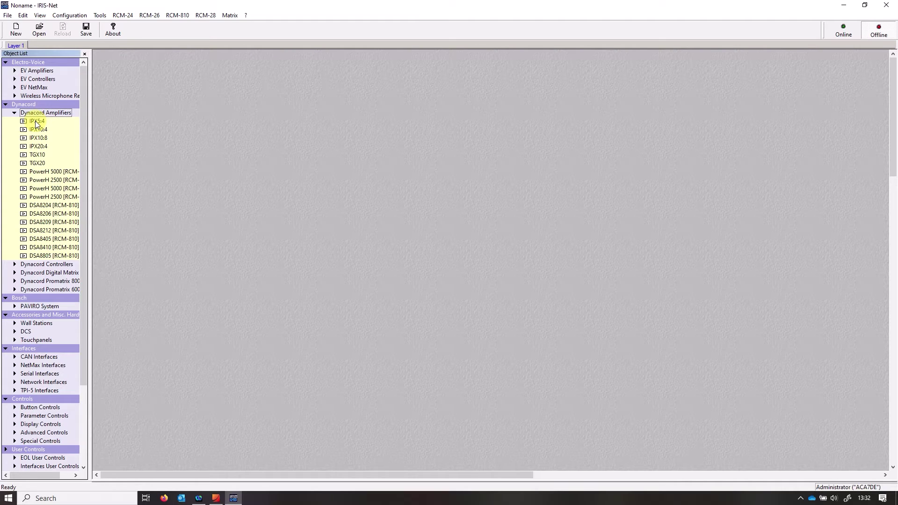
pyautogui.moveTo(35, 121); pyautogui.dragTo(50, 125)
pyautogui.moveTo(320, 154); pyautogui.dragTo(320, 154)
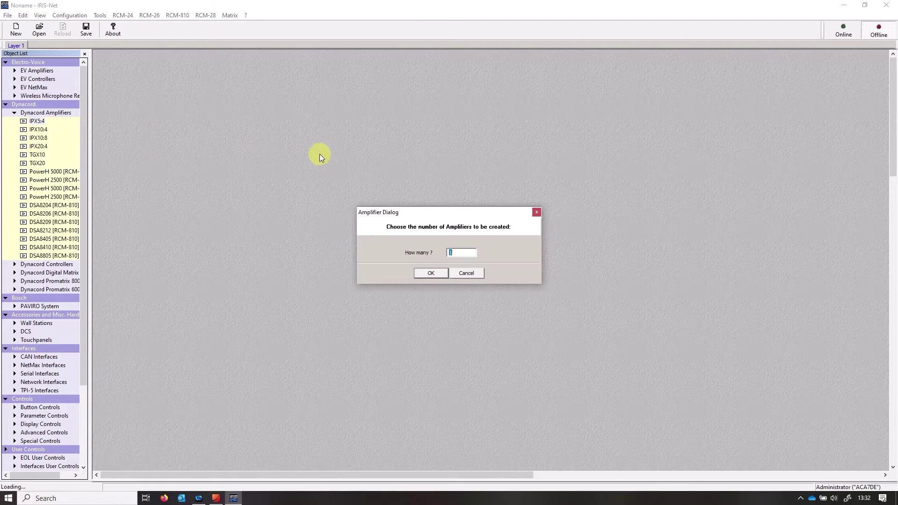
pyautogui.click(430, 273)
pyautogui.click(267, 153)
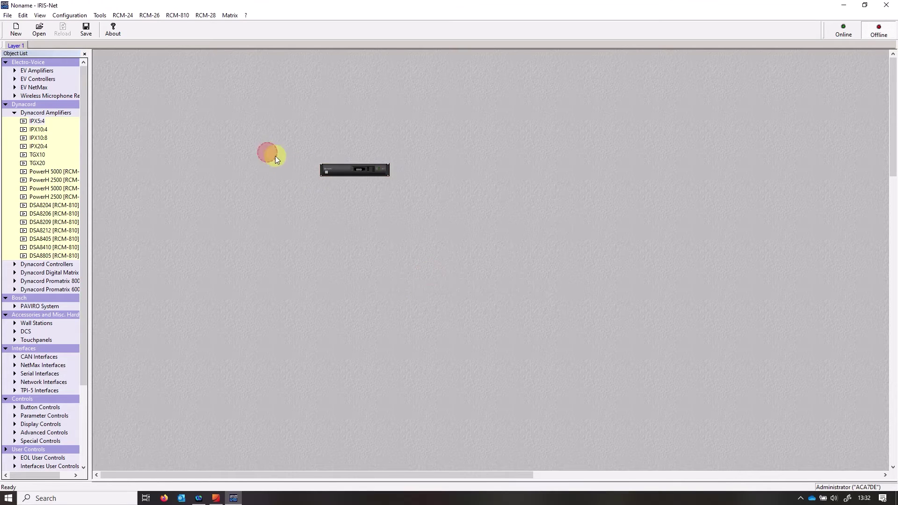
pyautogui.doubleClick(354, 172)
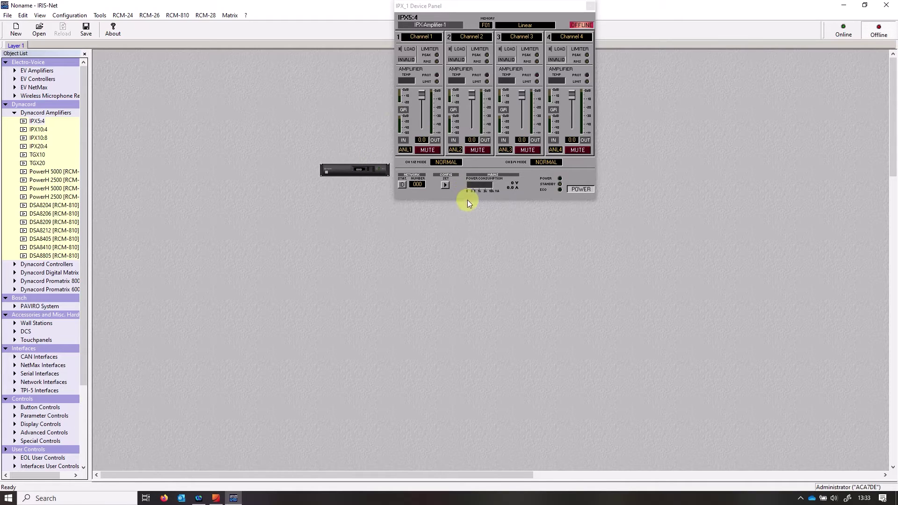
# Step: Use CONFIG SET to open IPX_1's Setup & Control window on the DSP flow diagram
pyautogui.click(445, 186)
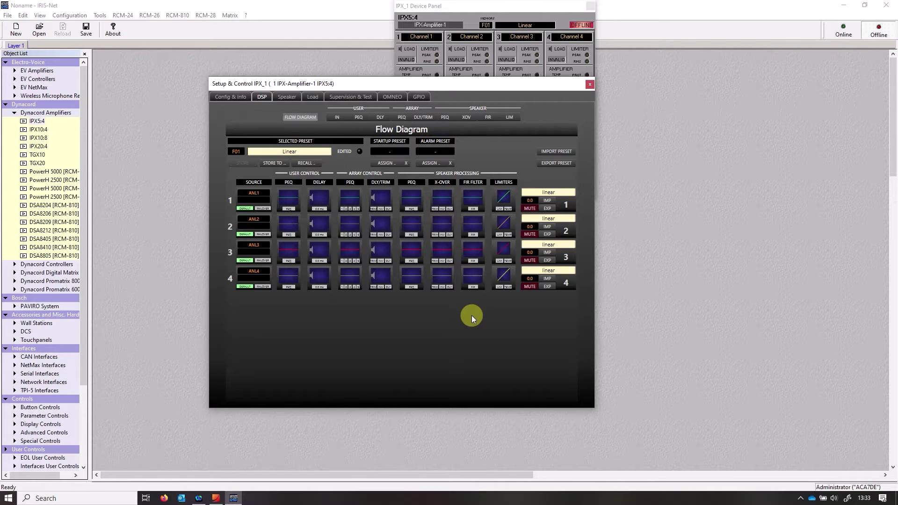
# Step: In channel 1's speaker PEQ, activate EQ5 and EQ9 and cut 124 Hz and 7774 Hz by 3.2 dB
pyautogui.click(409, 200)
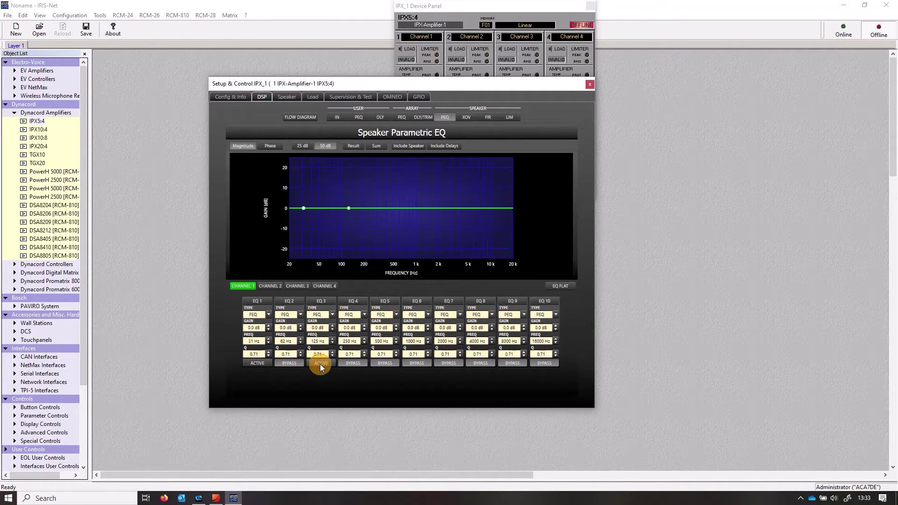
pyautogui.click(381, 363)
pyautogui.click(514, 364)
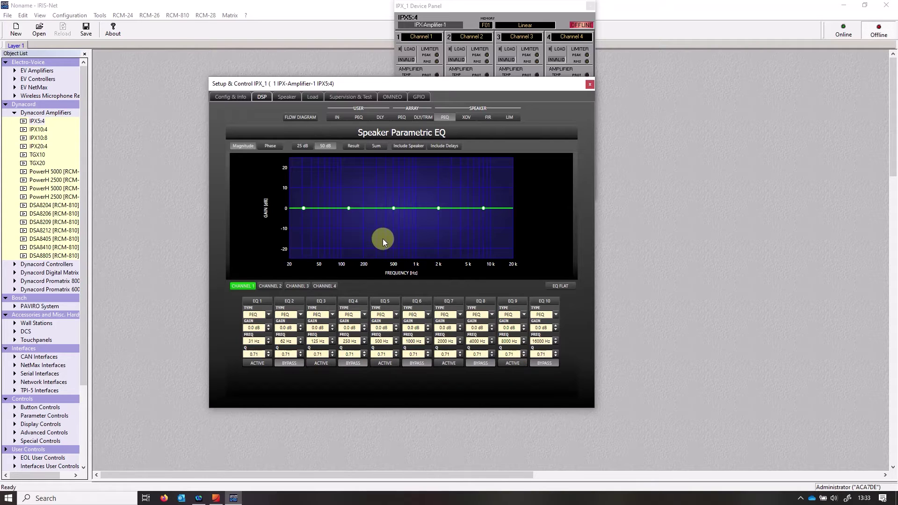
pyautogui.click(258, 341)
pyautogui.moveTo(347, 209); pyautogui.dragTo(417, 196)
pyautogui.moveTo(485, 210); pyautogui.dragTo(483, 214)
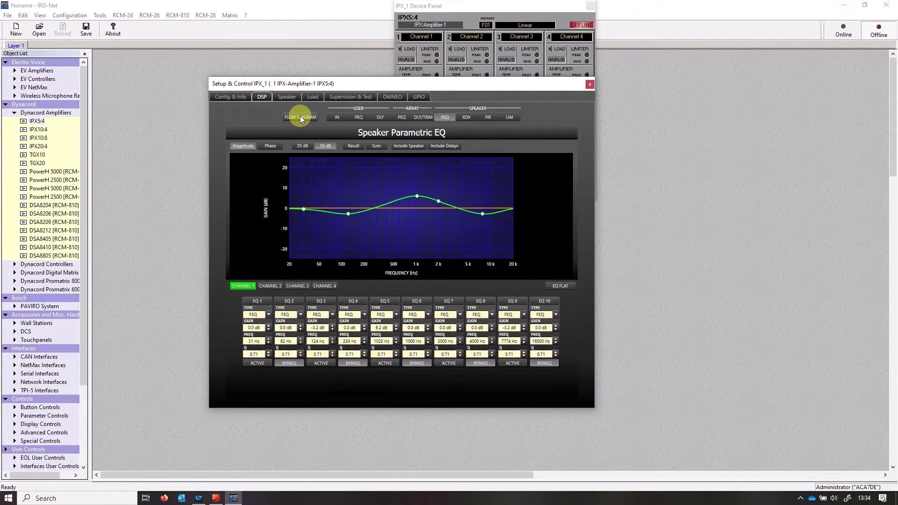
# Step: Give channel 1's crossover a Linkw 24 high-pass filter at 50 Hz
pyautogui.click(466, 118)
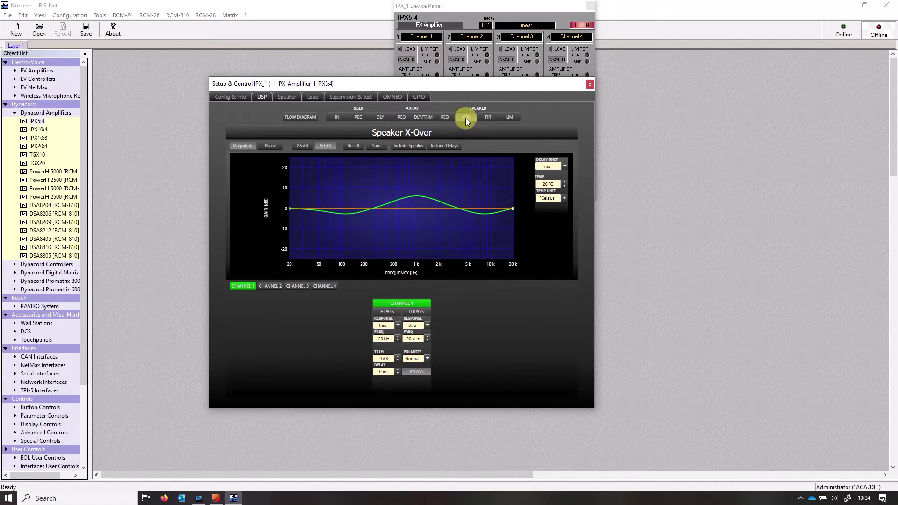
pyautogui.click(398, 325)
pyautogui.moveTo(396, 367); pyautogui.dragTo(397, 409)
pyautogui.click(381, 405)
pyautogui.write('50')
pyautogui.press('Return')
# Step: Show channel 1's Speaker Limiters page, raise the window, and select the 490 Vpk AMP THRESH value
pyautogui.click(510, 118)
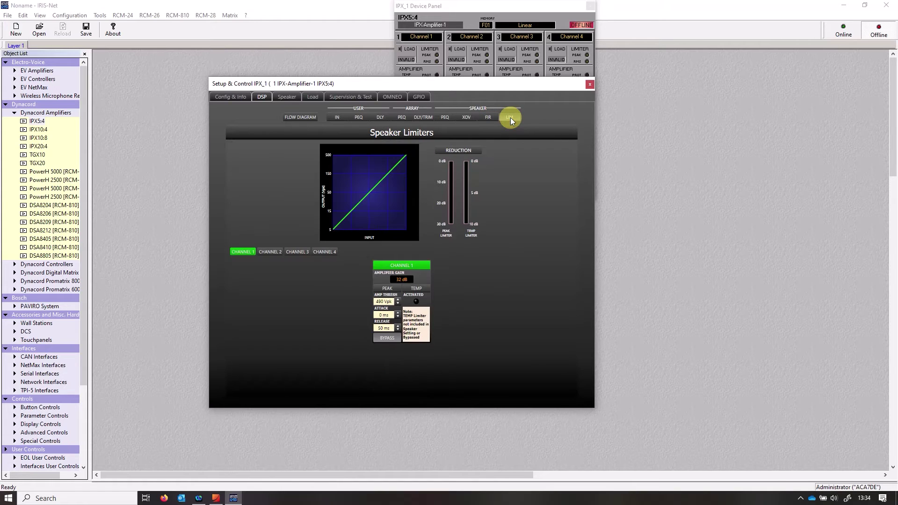
pyautogui.moveTo(444, 83); pyautogui.dragTo(462, 43)
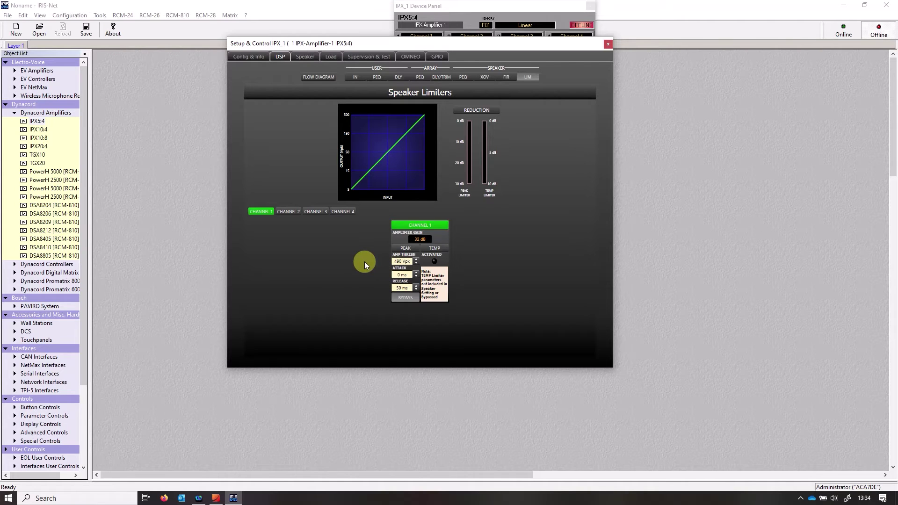
pyautogui.doubleClick(399, 262)
# Step: Open the Limiter Threshold Calculator and change its power limit to 600 W
pyautogui.click(100, 15)
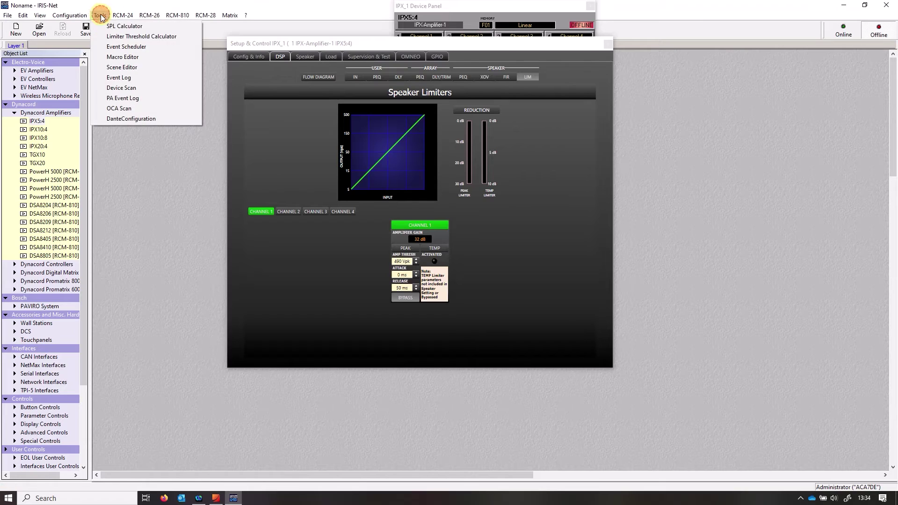
pyautogui.click(144, 37)
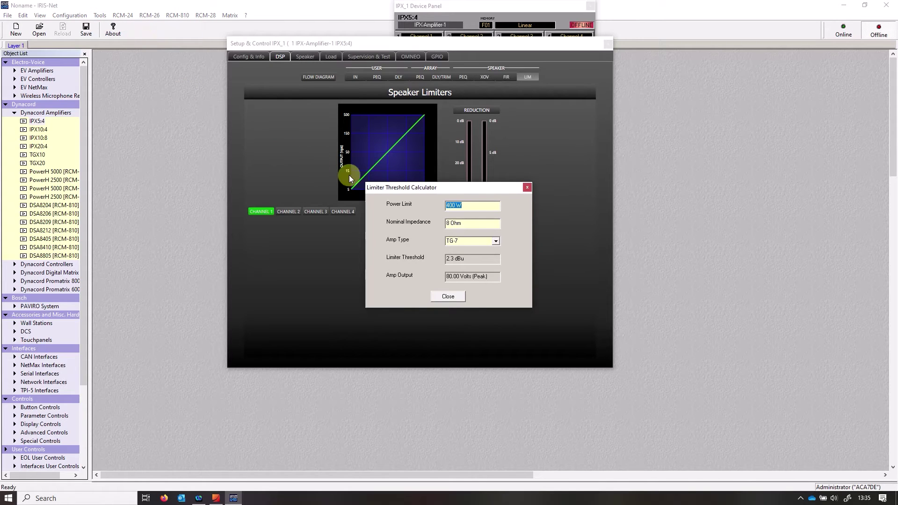
pyautogui.moveTo(426, 188); pyautogui.dragTo(134, 96)
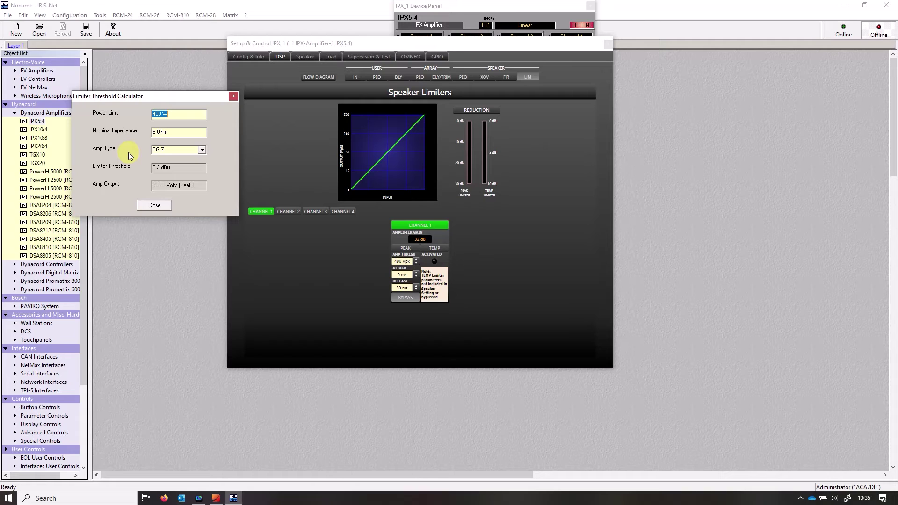
pyautogui.press('Home')
pyautogui.press('Delete')
pyautogui.write('6')
# Step: Set channel 1's AMP THRESH to 98 Vpk and close the calculator
pyautogui.click(398, 262)
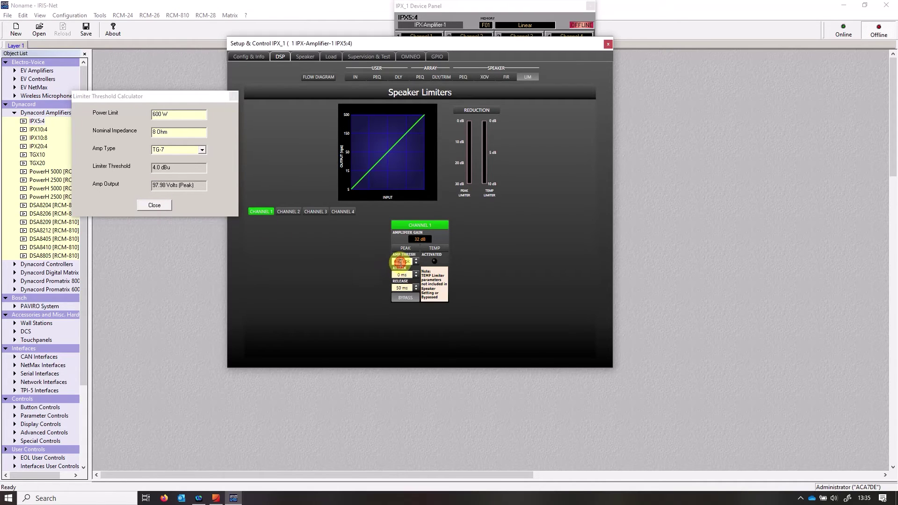
pyautogui.write('98')
pyautogui.press('Return')
pyautogui.click(234, 96)
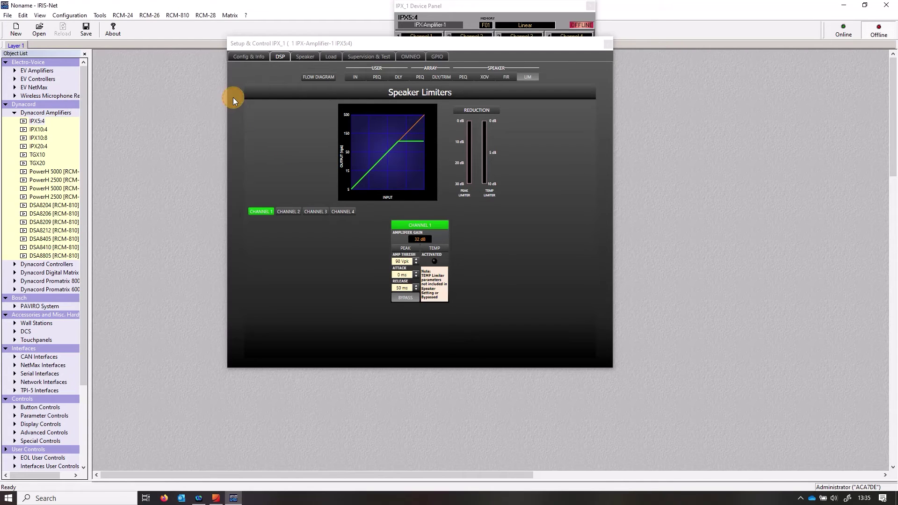
# Step: Back on the flow diagram, rename channel 1's speaker setting from Linear to '600w pew w'
pyautogui.click(320, 78)
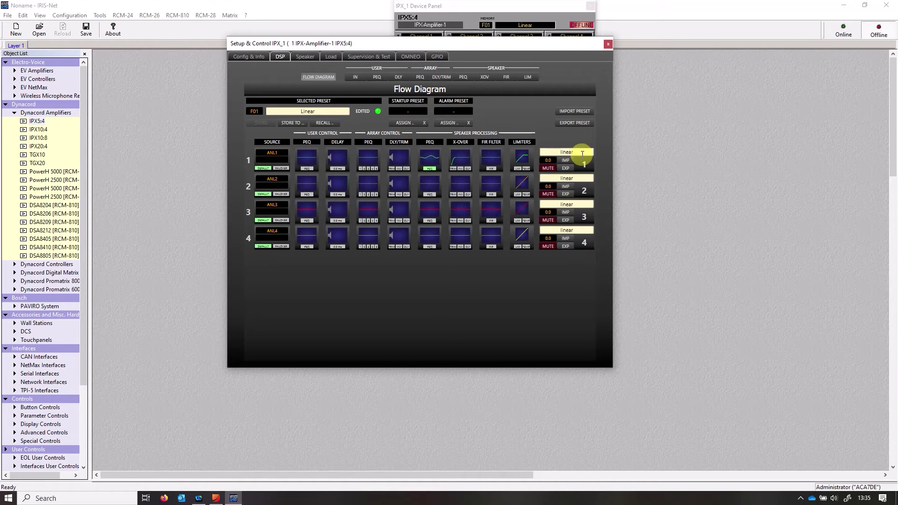
pyautogui.doubleClick(582, 152)
pyautogui.press('BackSpace')
pyautogui.write('600w pew w')
pyautogui.click(576, 169)
pyautogui.click(562, 152)
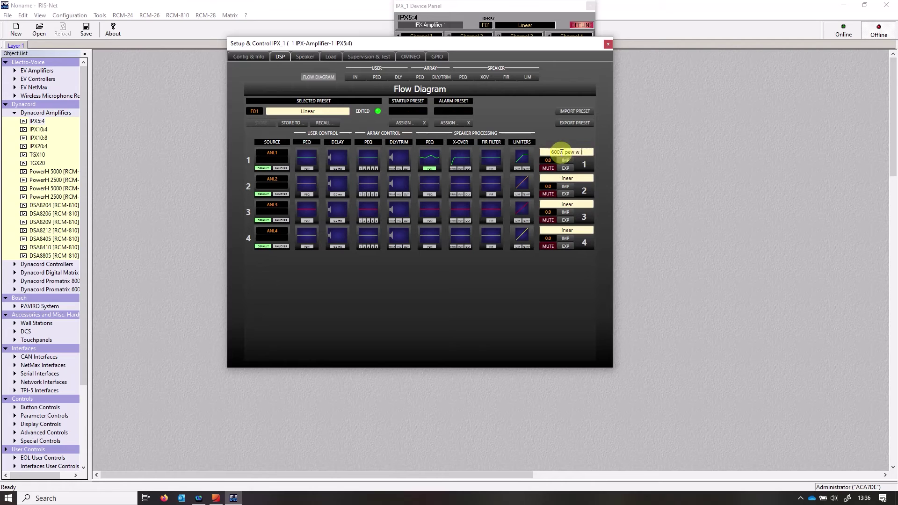
# Step: Export channel 1's speaker settings as the .sps file '600w pew w l' to the custom presets folder
pyautogui.click(567, 170)
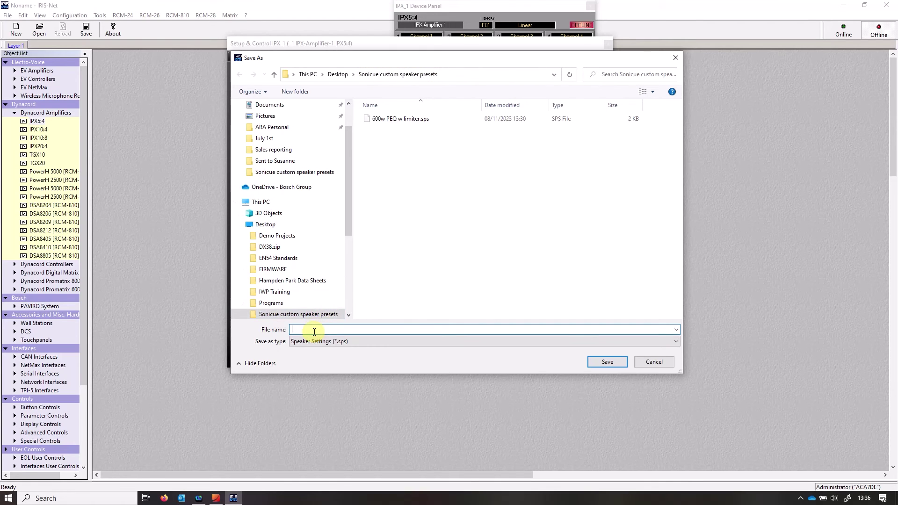
pyautogui.write('600')
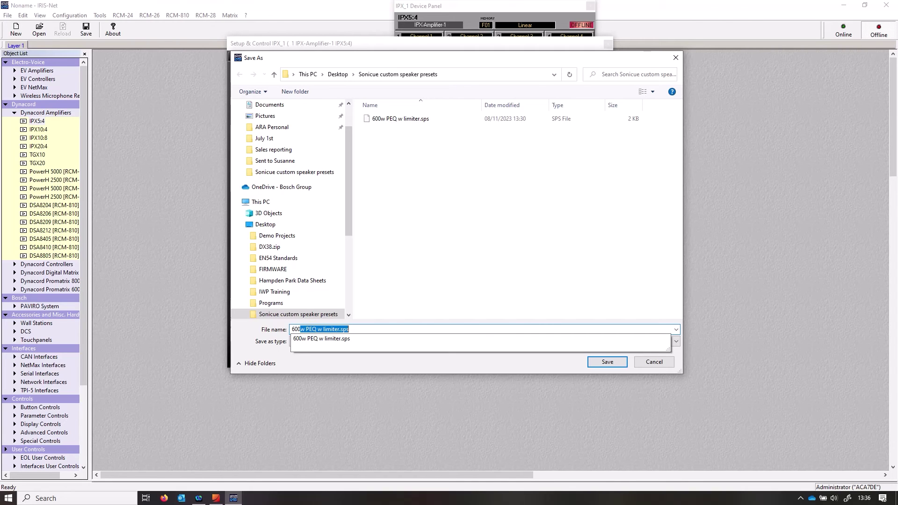
pyautogui.write('w pew w l')
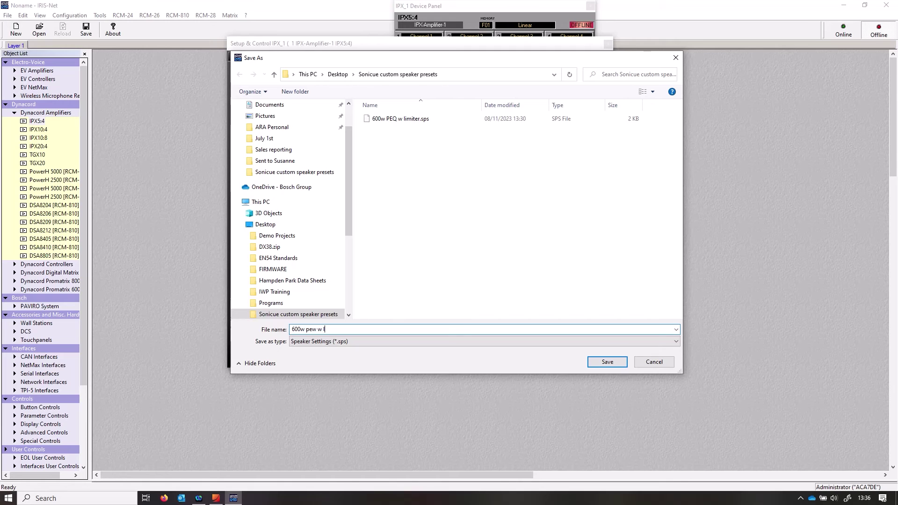
pyautogui.click(618, 363)
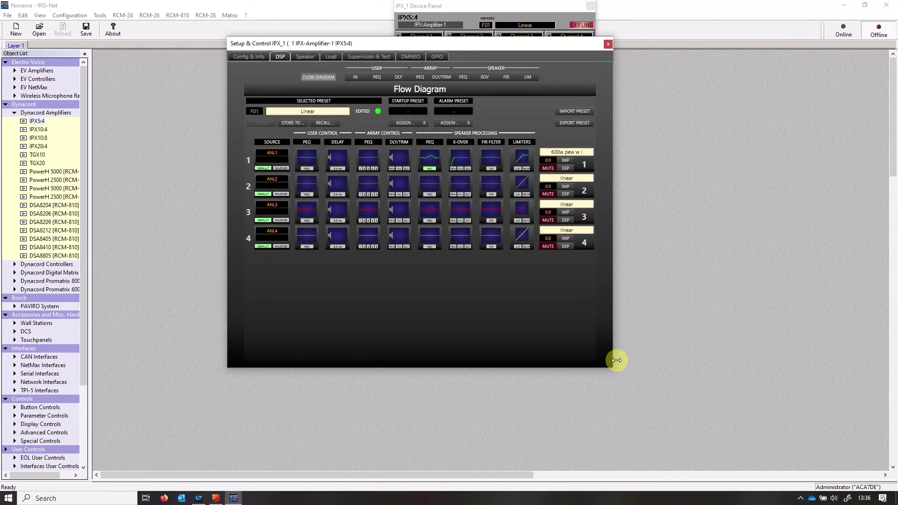
# Step: In SONICUE, place a C1300FDi amplifier from Catalog > Amplifier > L&C on the canvas
pyautogui.click(215, 499)
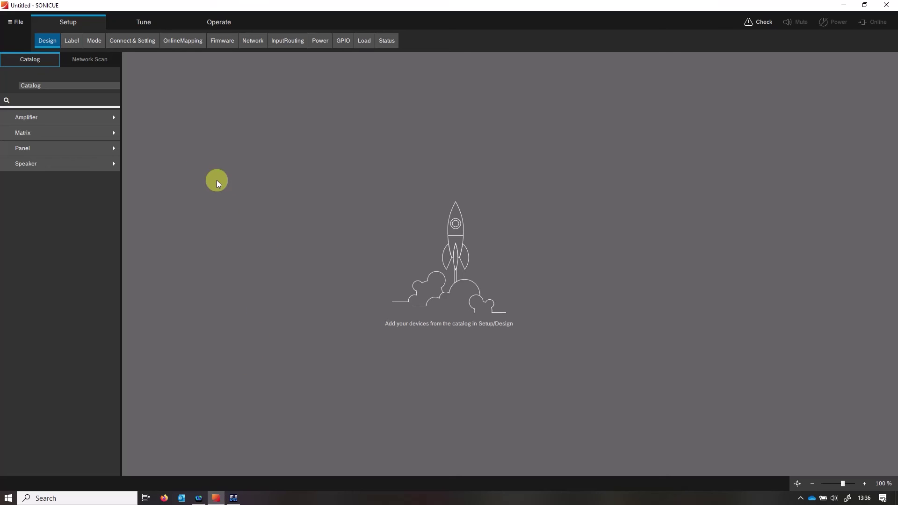
pyautogui.click(116, 124)
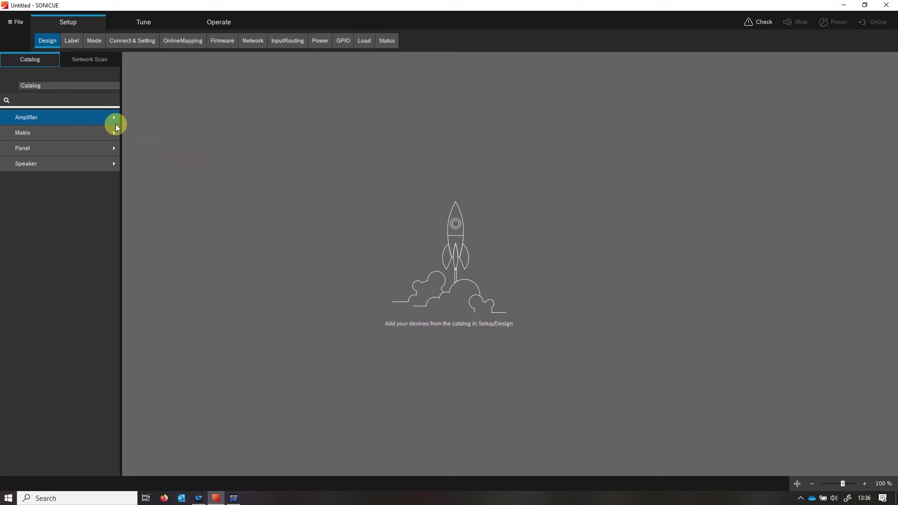
pyautogui.click(67, 119)
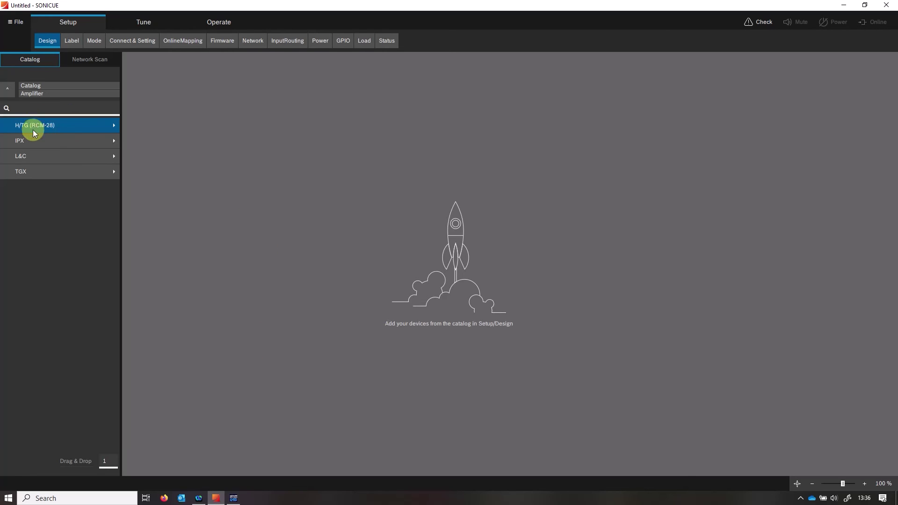
pyautogui.click(40, 158)
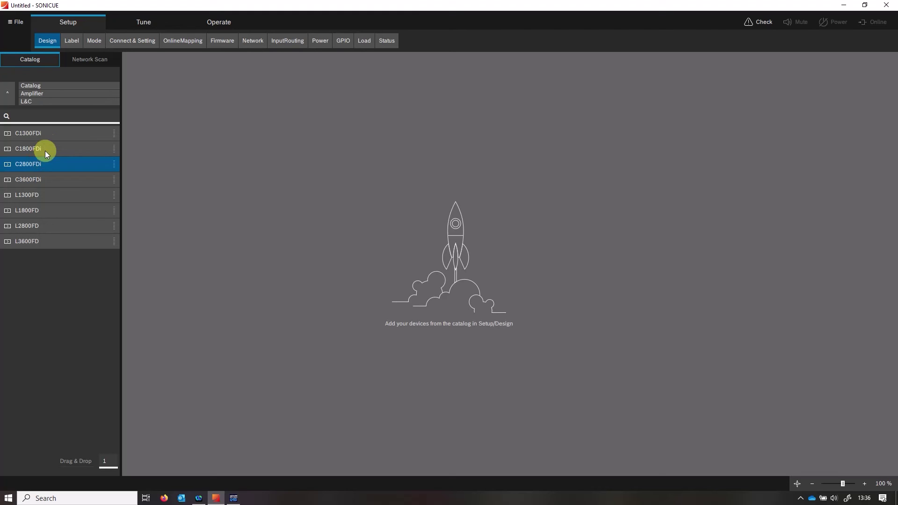
pyautogui.click(61, 133)
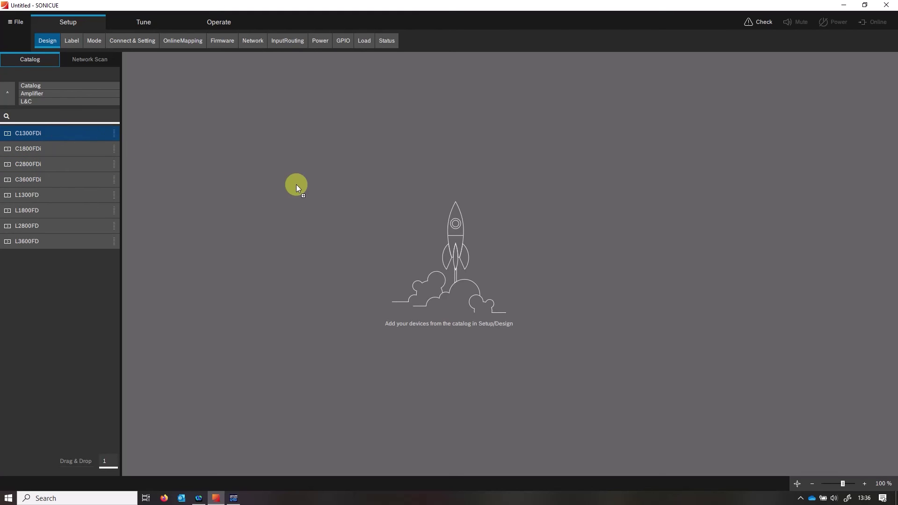
pyautogui.moveTo(463, 193); pyautogui.dragTo(464, 193)
pyautogui.click(404, 167)
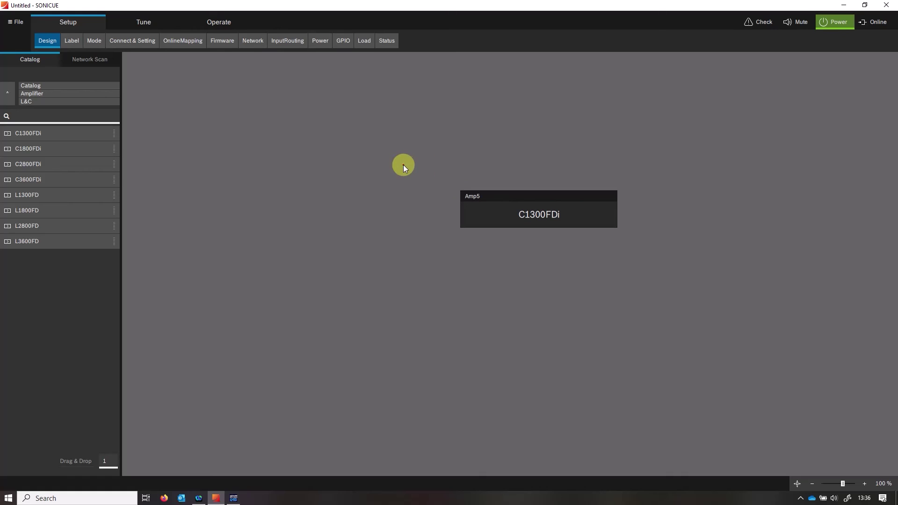
# Step: Add a Generic PASSIVE speaker from Catalog > Speaker > Generic to the design
pyautogui.click(26, 61)
pyautogui.click(49, 166)
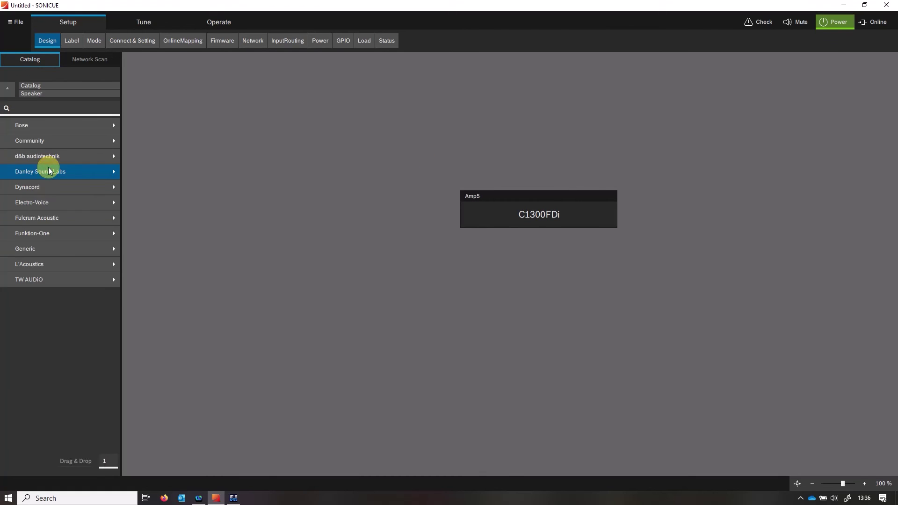
pyautogui.click(57, 251)
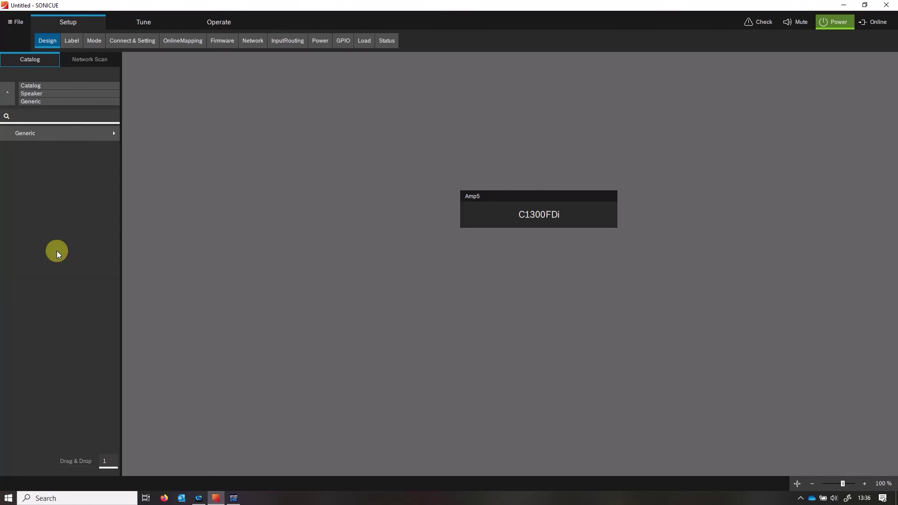
pyautogui.click(89, 134)
pyautogui.click(90, 139)
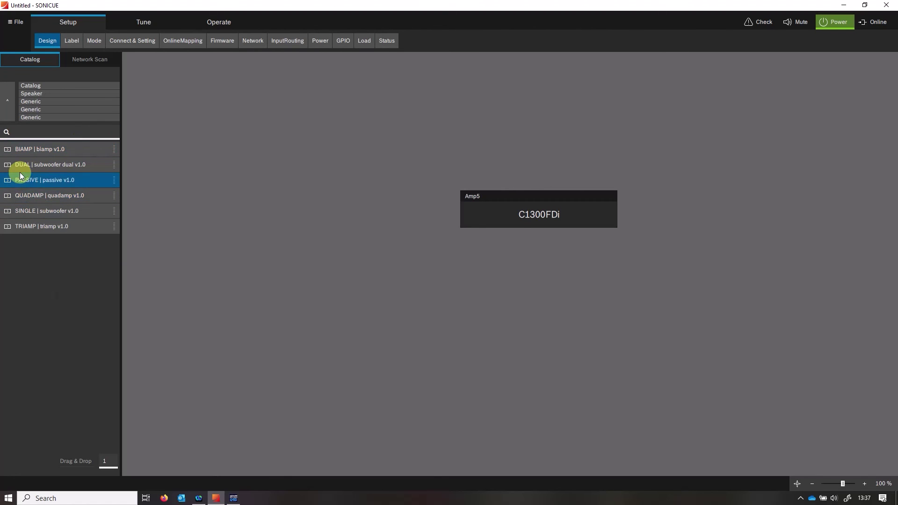
pyautogui.moveTo(22, 182); pyautogui.dragTo(325, 267)
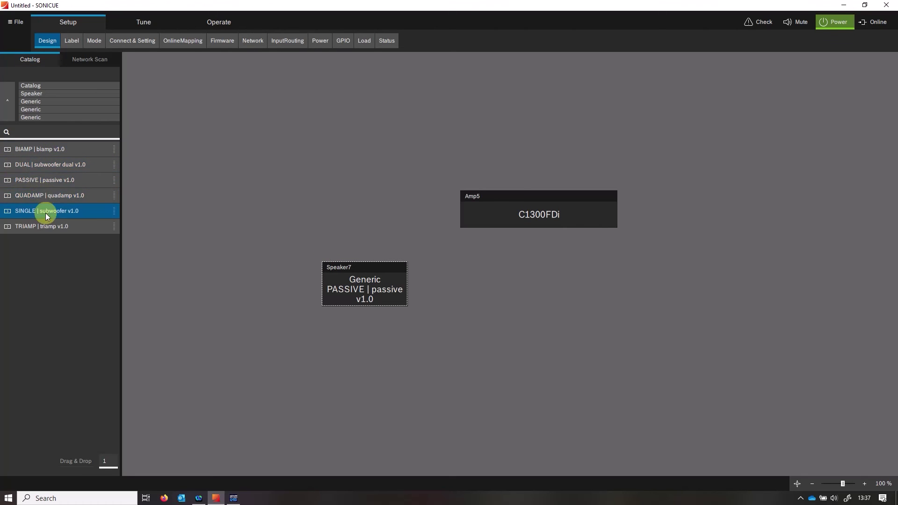
pyautogui.moveTo(52, 226); pyautogui.dragTo(268, 142)
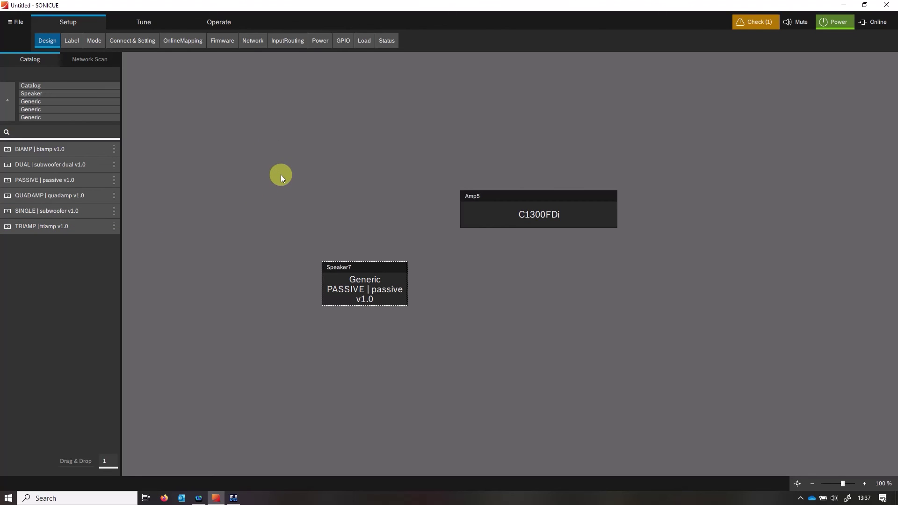
pyautogui.click(289, 203)
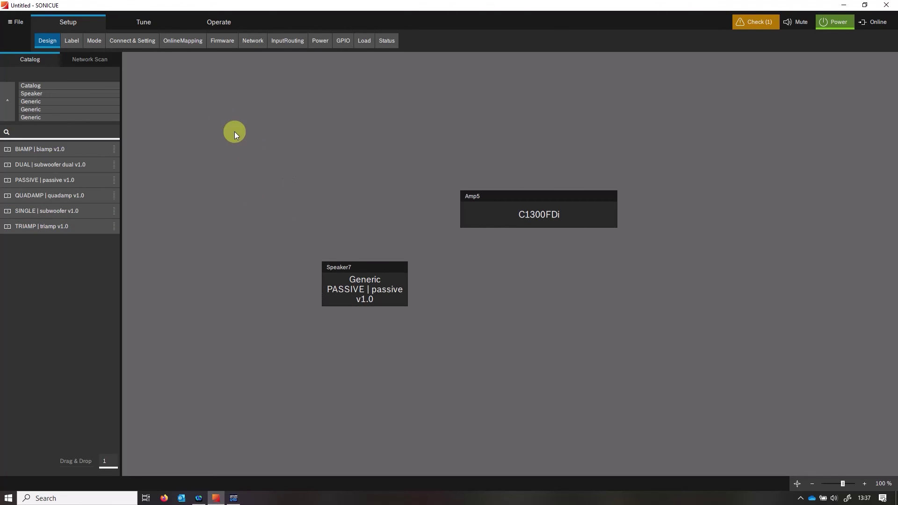
# Step: On the Connect & Setting page, load the 600w pew w l.sps preset onto Speaker7's FR way
pyautogui.click(133, 43)
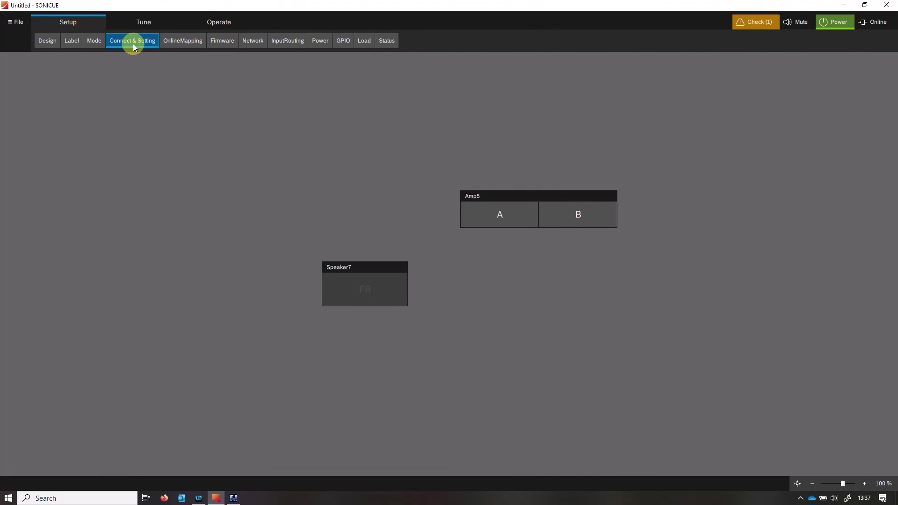
pyautogui.click(372, 296)
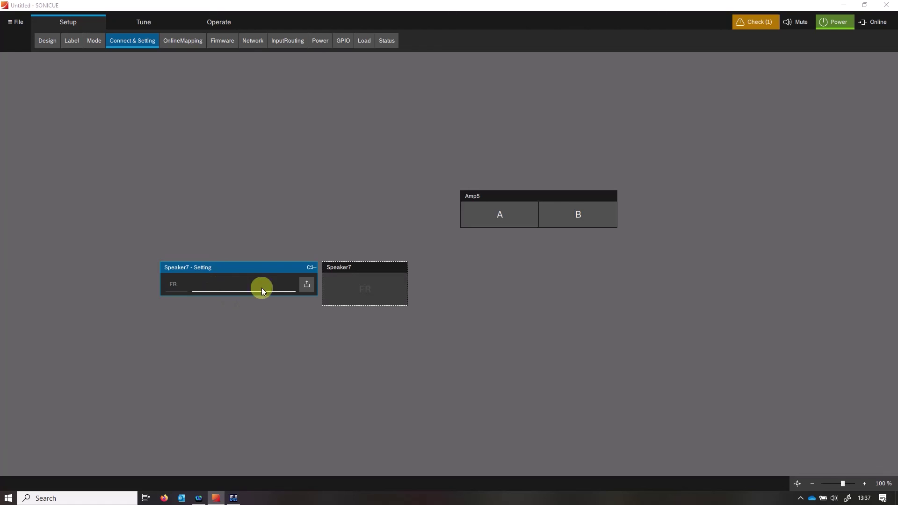
pyautogui.click(307, 286)
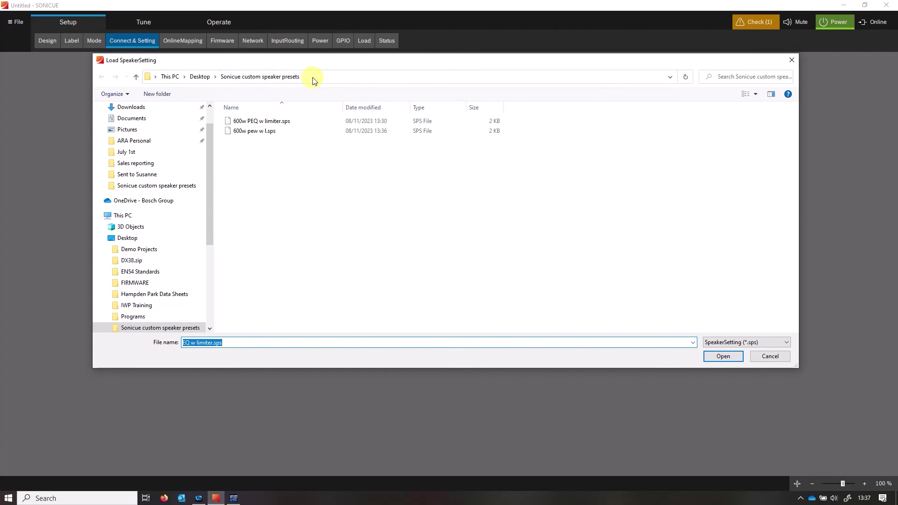
pyautogui.click(252, 133)
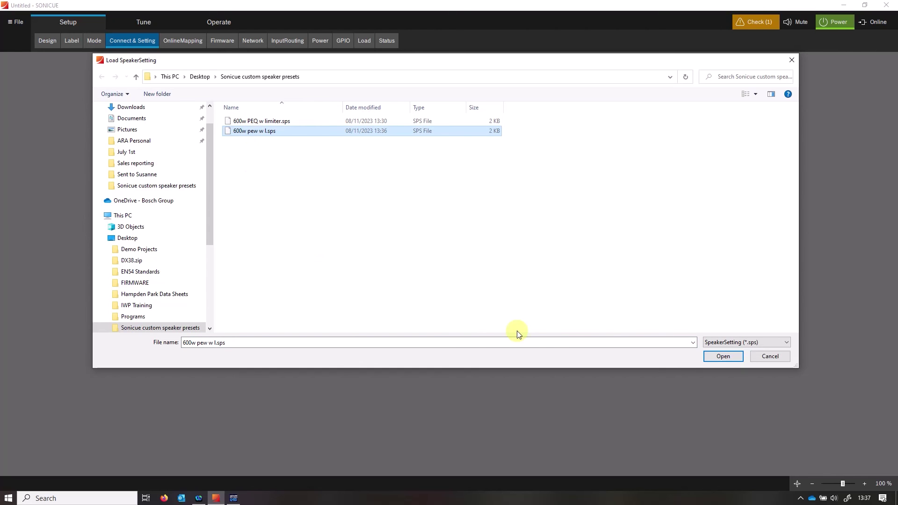
pyautogui.click(723, 357)
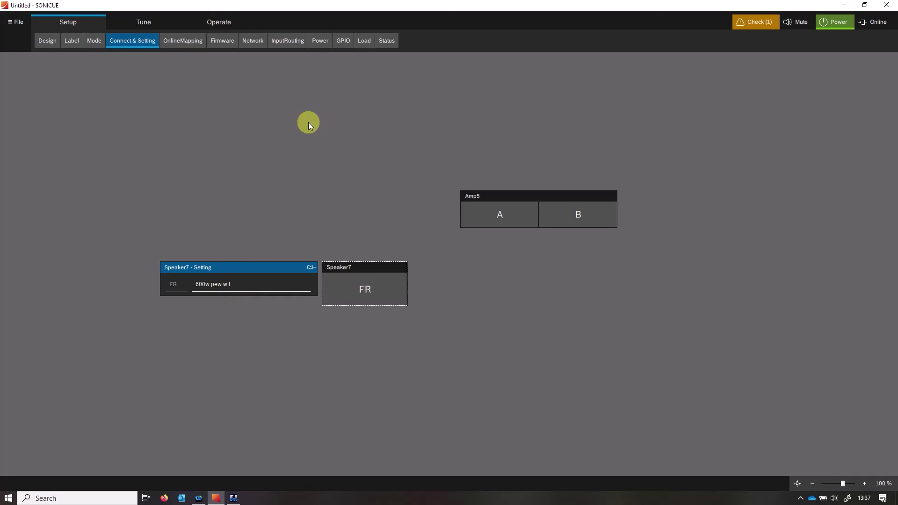
# Step: Patch Speaker7's FR way to Amp5 channel A, then bring up the Online options
pyautogui.click(268, 146)
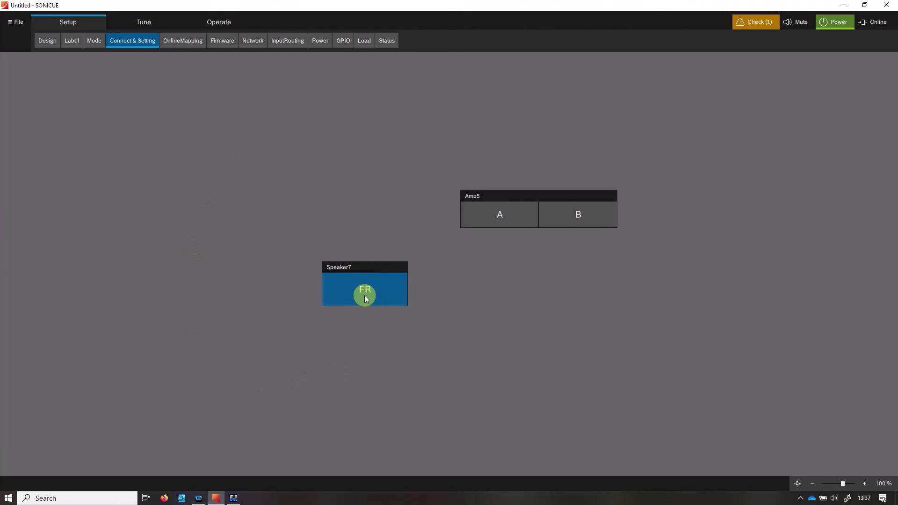
pyautogui.moveTo(366, 298); pyautogui.dragTo(497, 224)
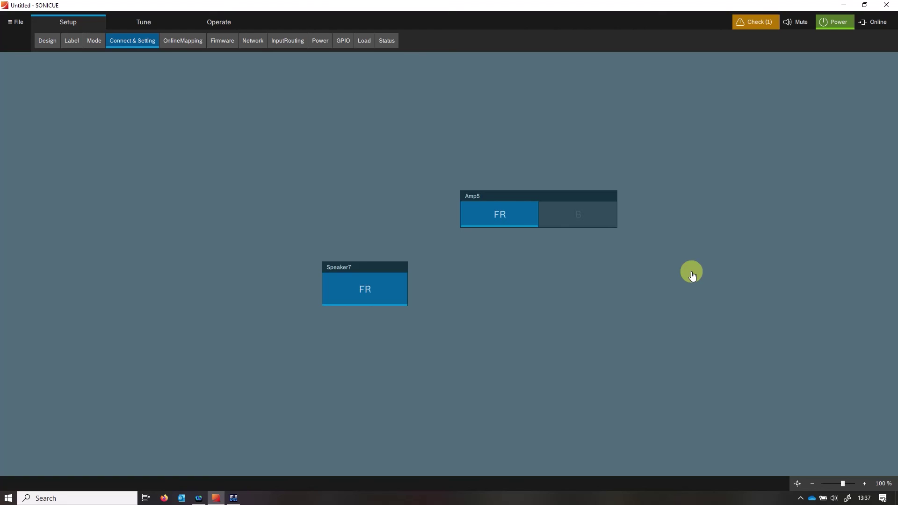
pyautogui.click(880, 25)
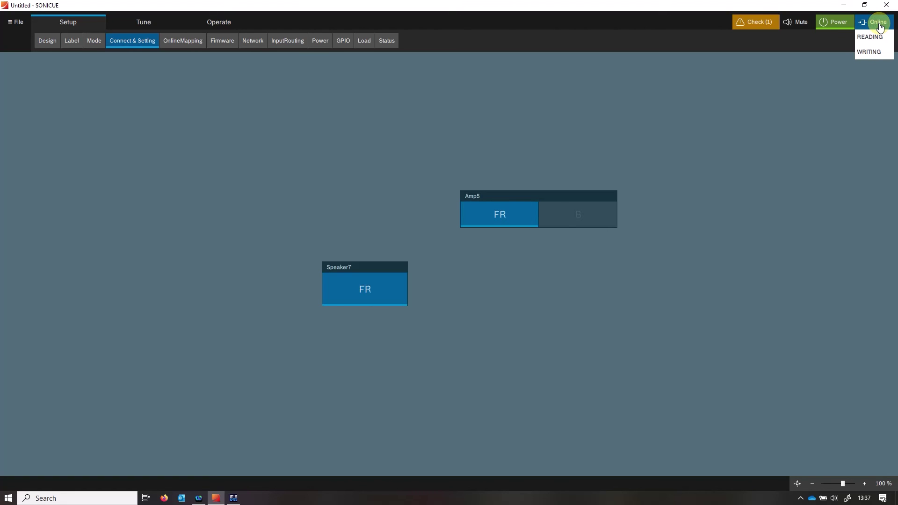